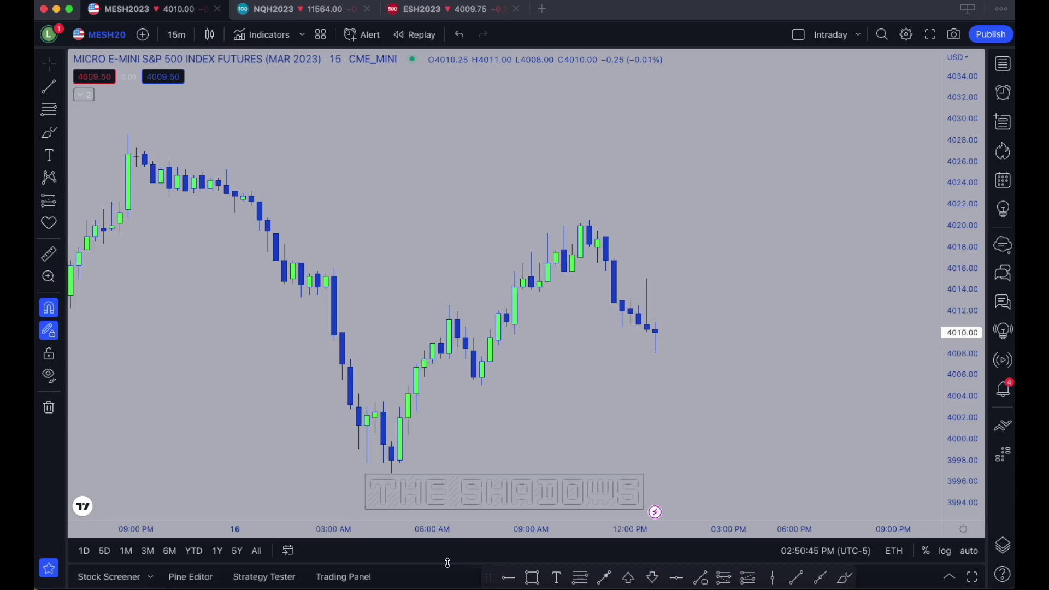
Step: Connect the Paper Trading account and collapse the Trading Panel so the MESH2023 chart fills the workspace
click(343, 577)
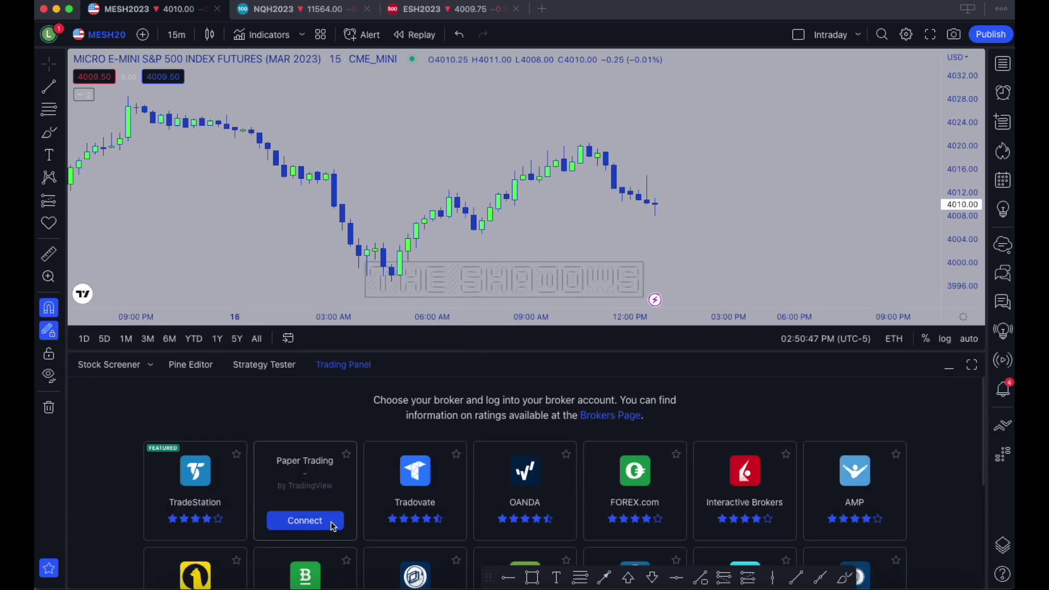
click(332, 523)
click(540, 280)
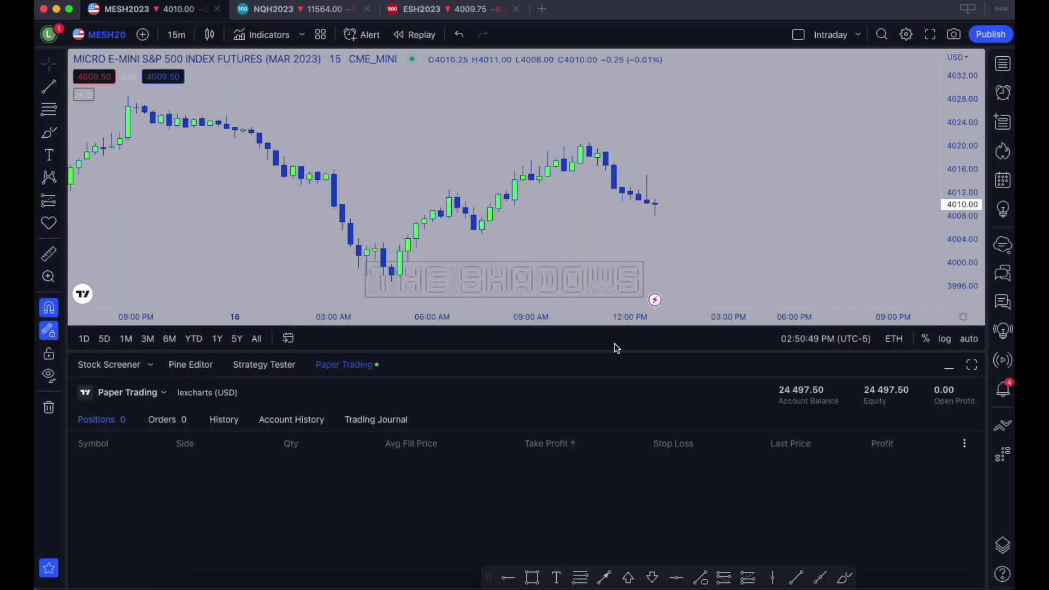
drag(546, 350, 508, 573)
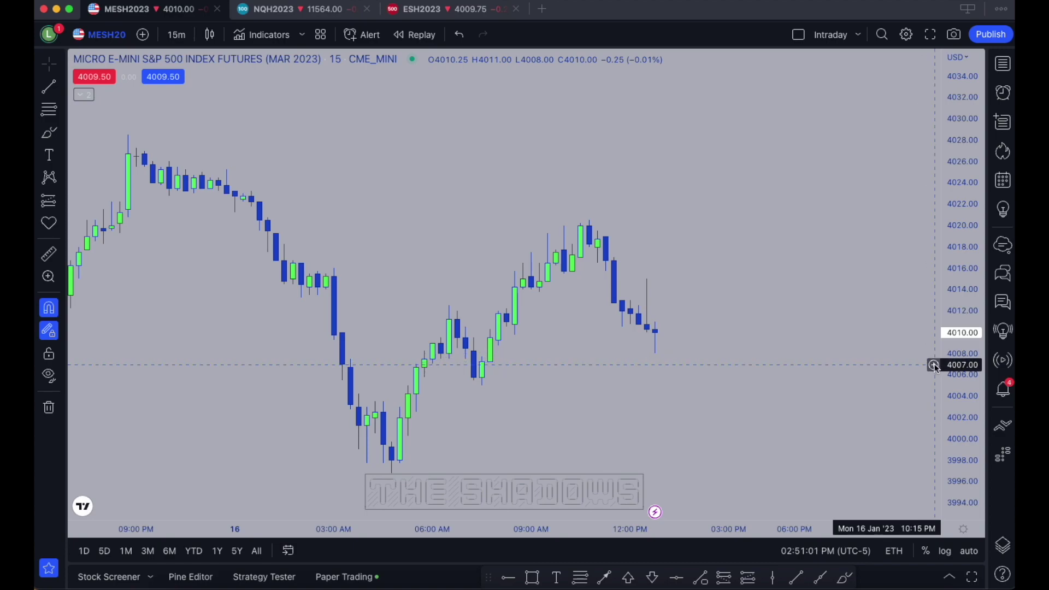
Step: Start a buy limit order at 4007.25 and set its quantity to 5 units
click(934, 365)
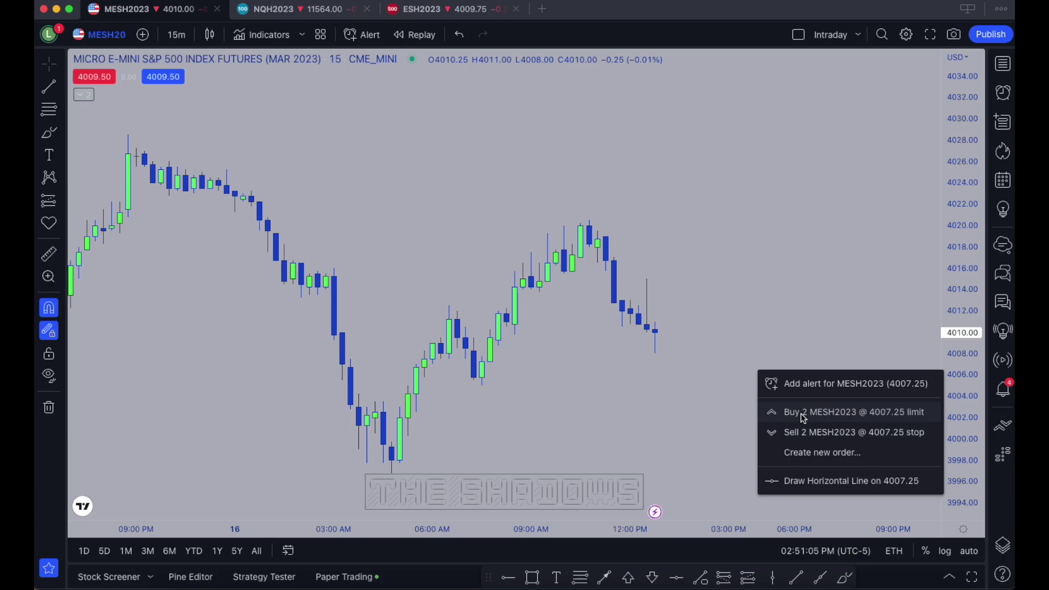
click(844, 414)
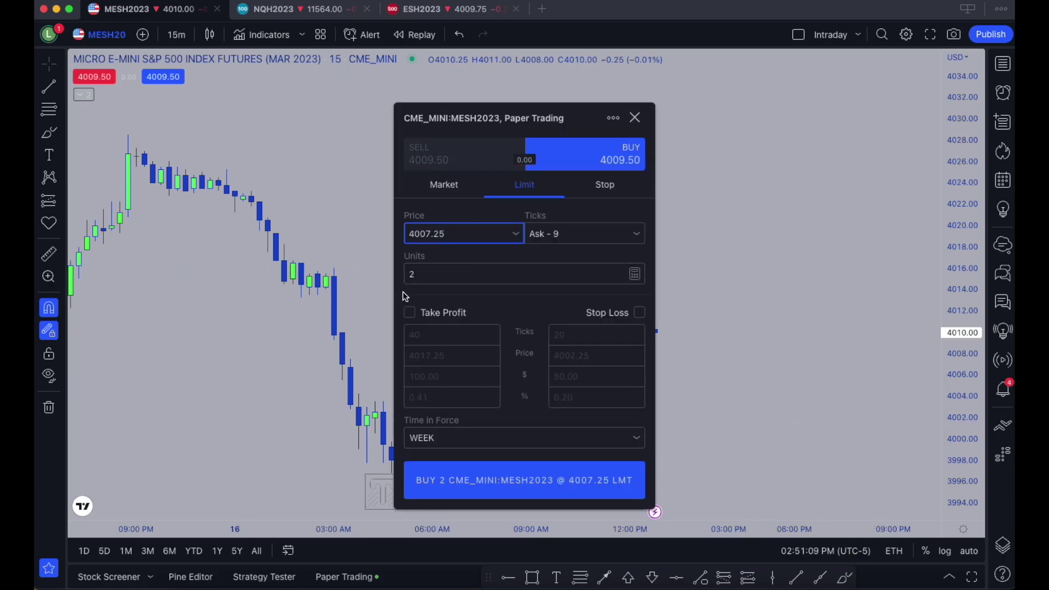
click(485, 271)
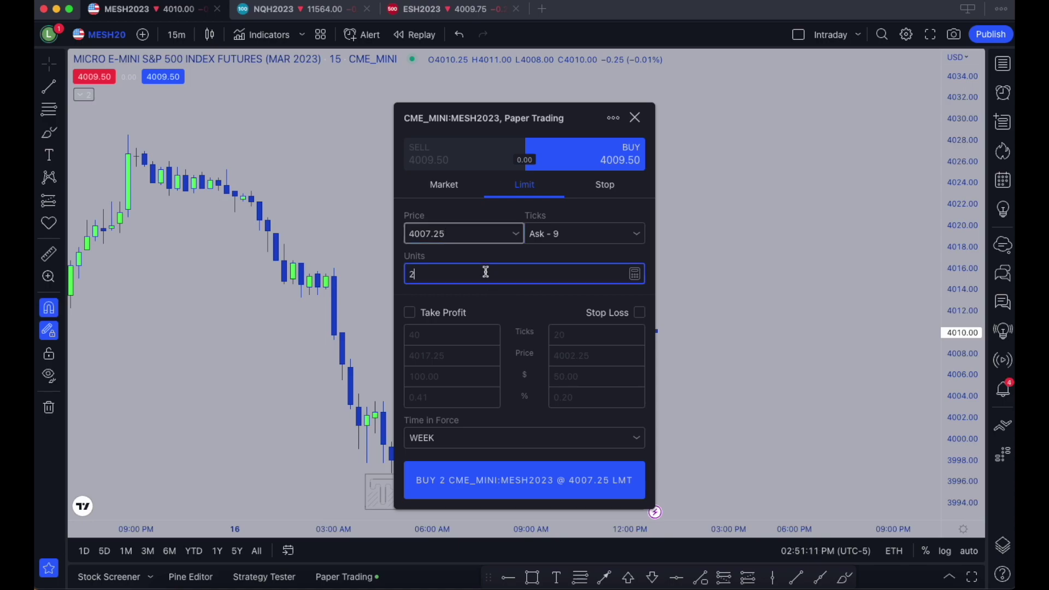
key(BackSpace)
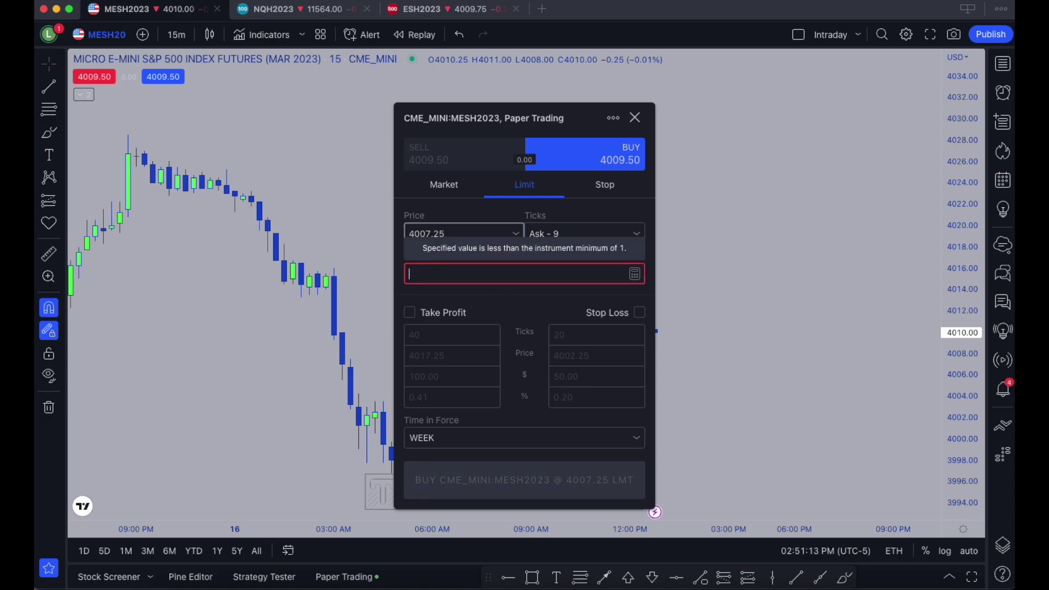
text(1)
key(BackSpace)
text(5)
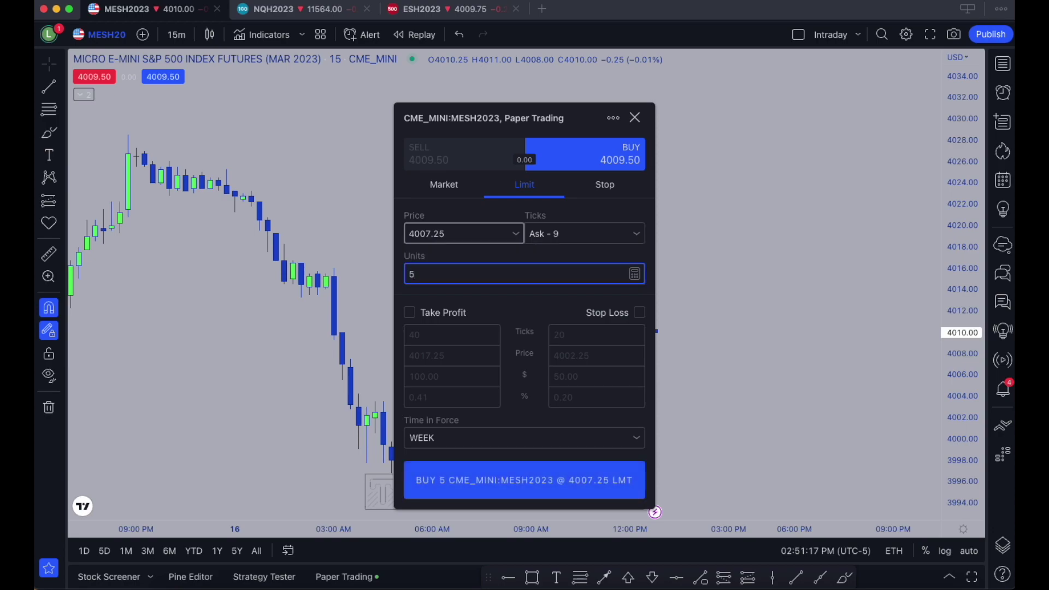
Step: Add a 20-tick take profit and 10-tick stop loss, then submit the buy order
click(409, 312)
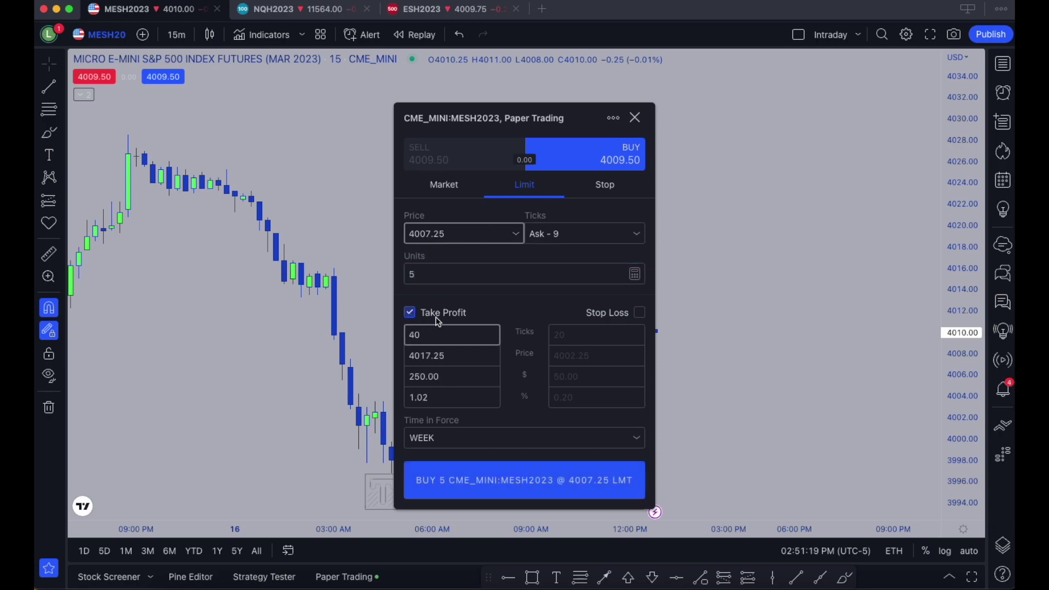
click(640, 312)
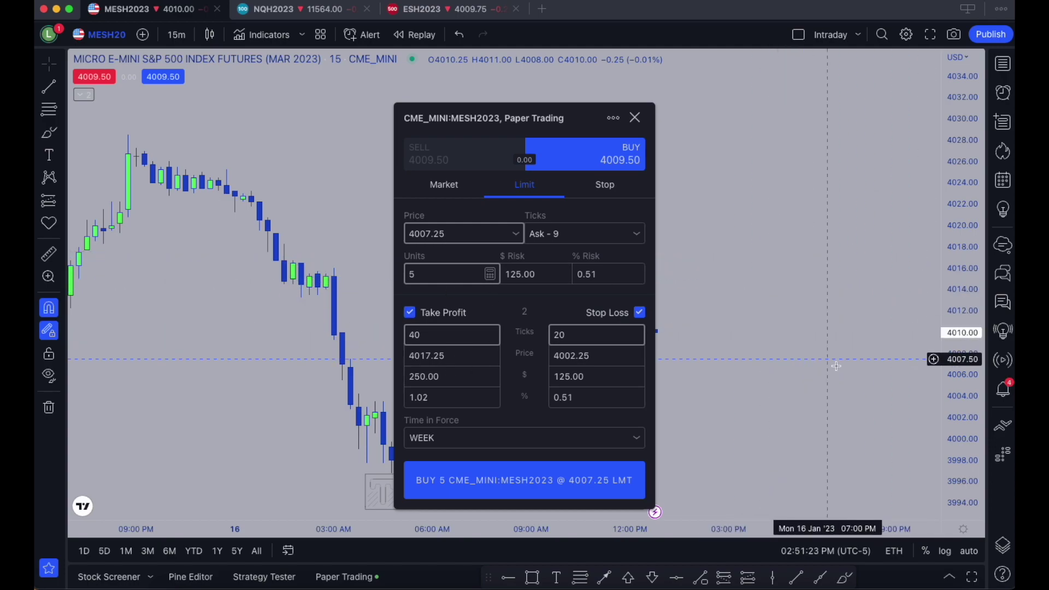
click(450, 336)
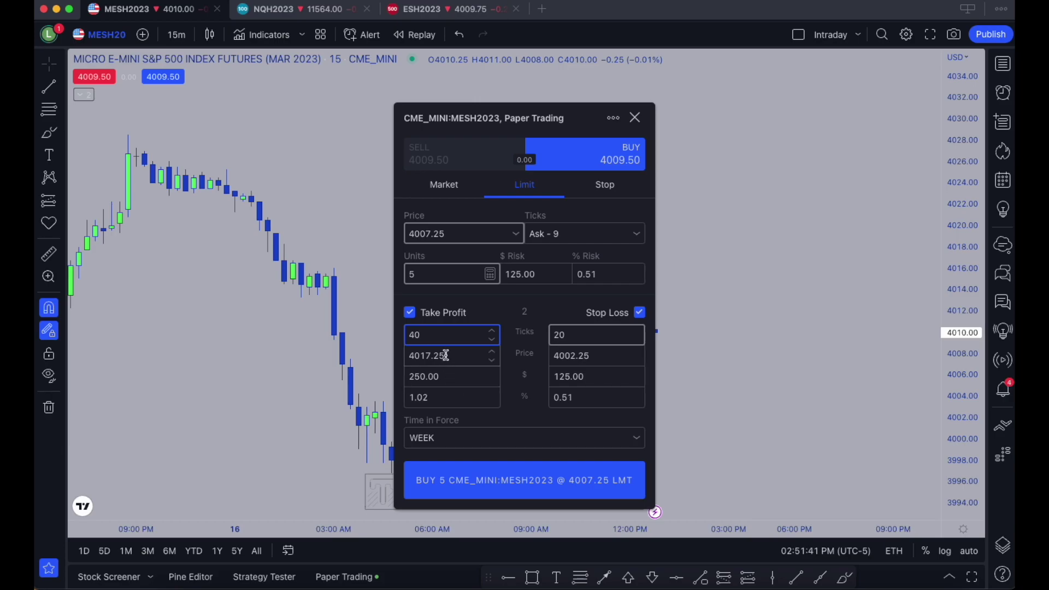
key(BackSpace)
key(BackSpace)
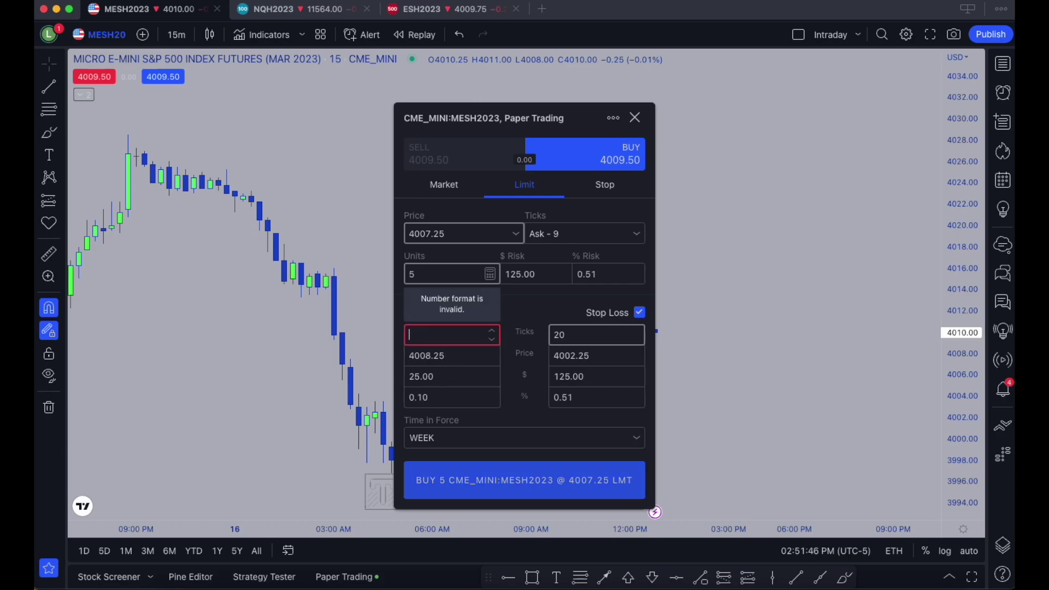
text(20)
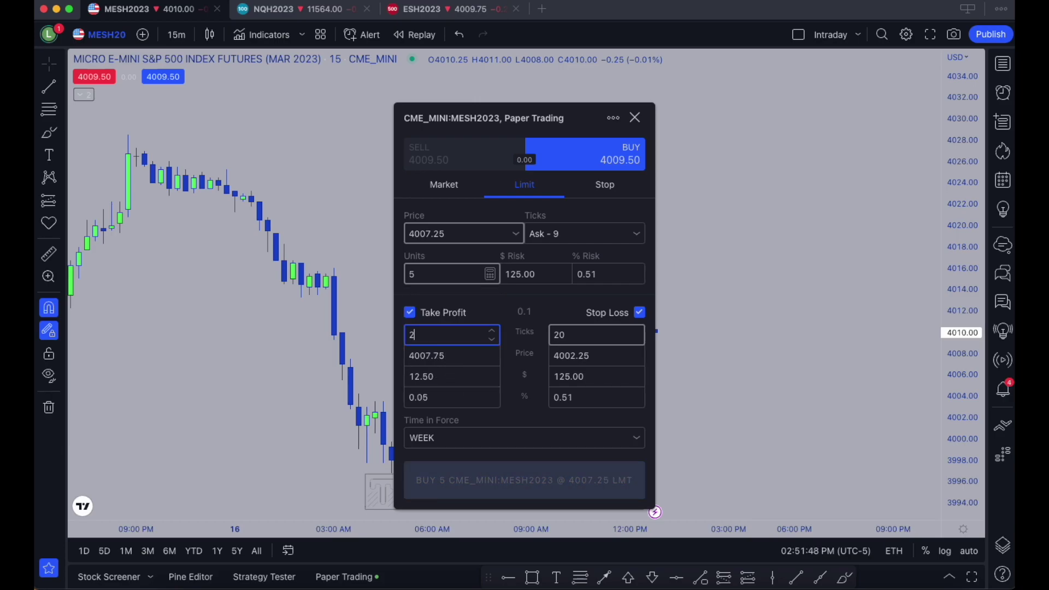
click(596, 333)
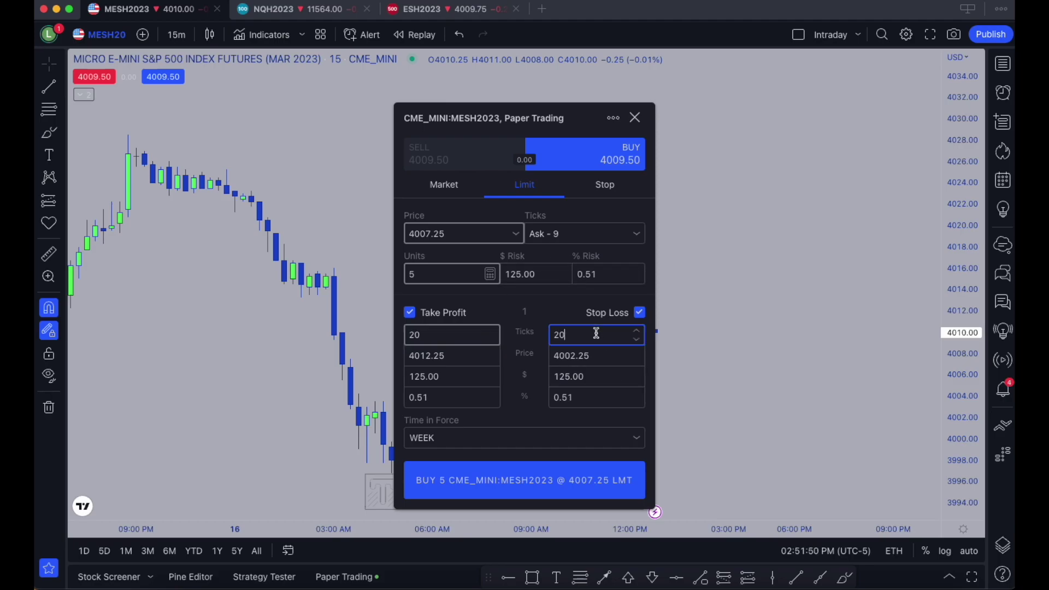
key(BackSpace)
key(BackSpace)
text(10)
click(538, 497)
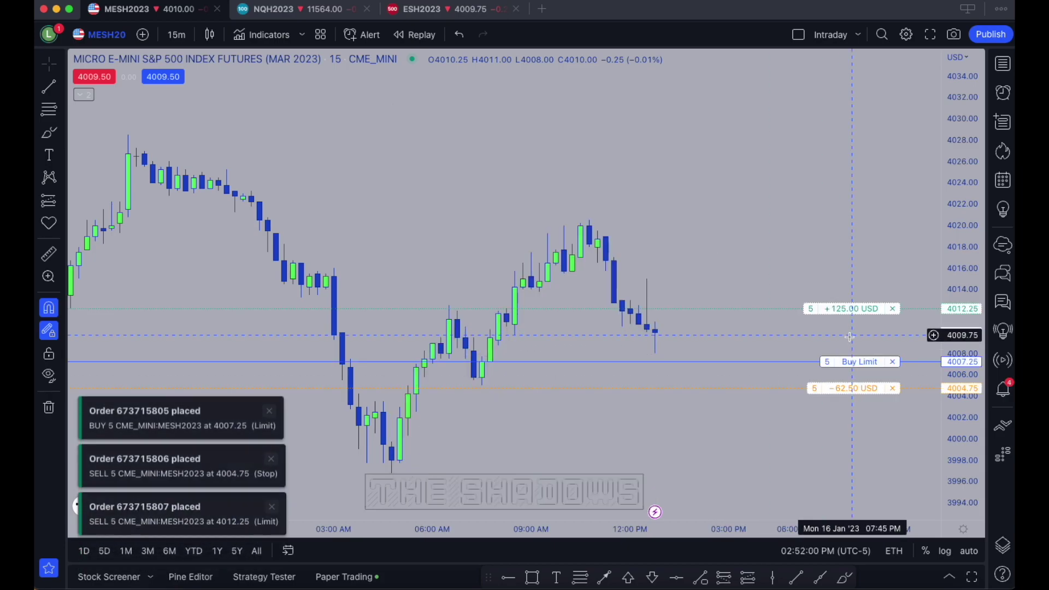
drag(748, 381, 729, 299)
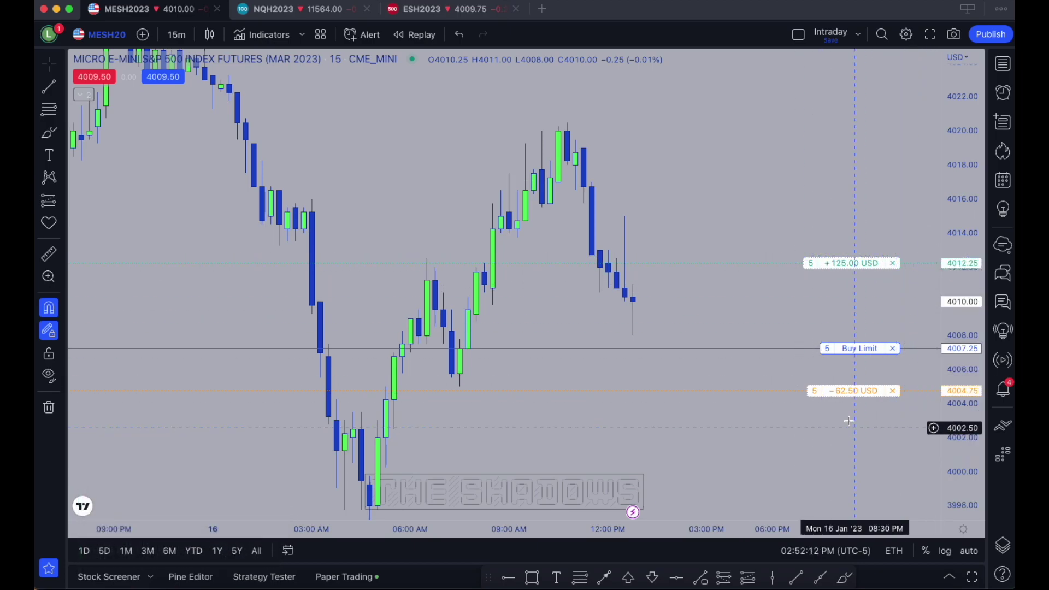
drag(822, 391, 863, 393)
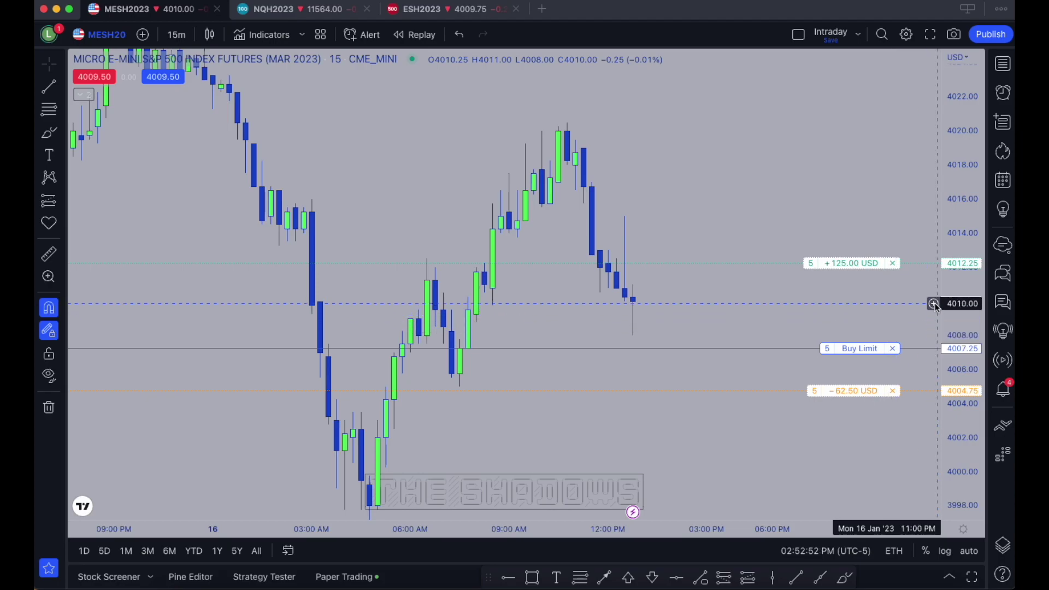
Step: Place a sell limit order for 3 units at 4010.00 from the price scale
click(934, 303)
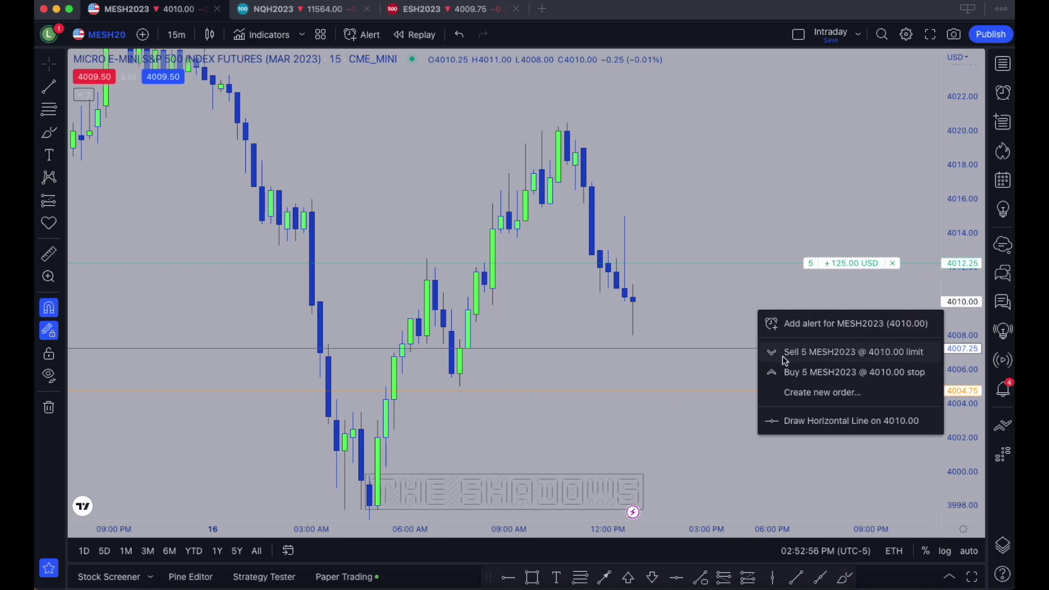
click(817, 356)
click(499, 270)
key(BackSpace)
text(3)
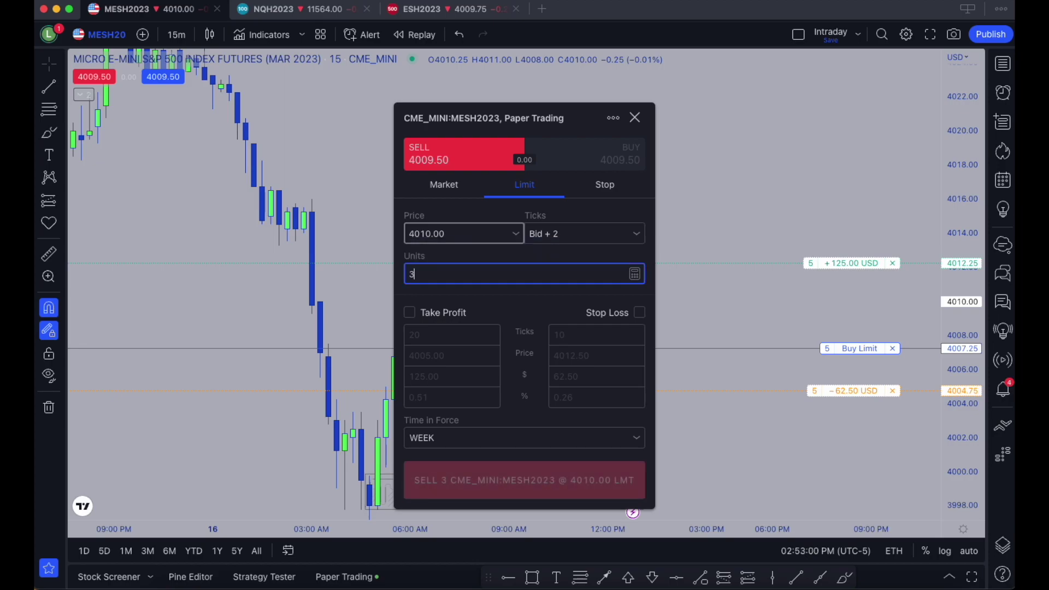
click(589, 501)
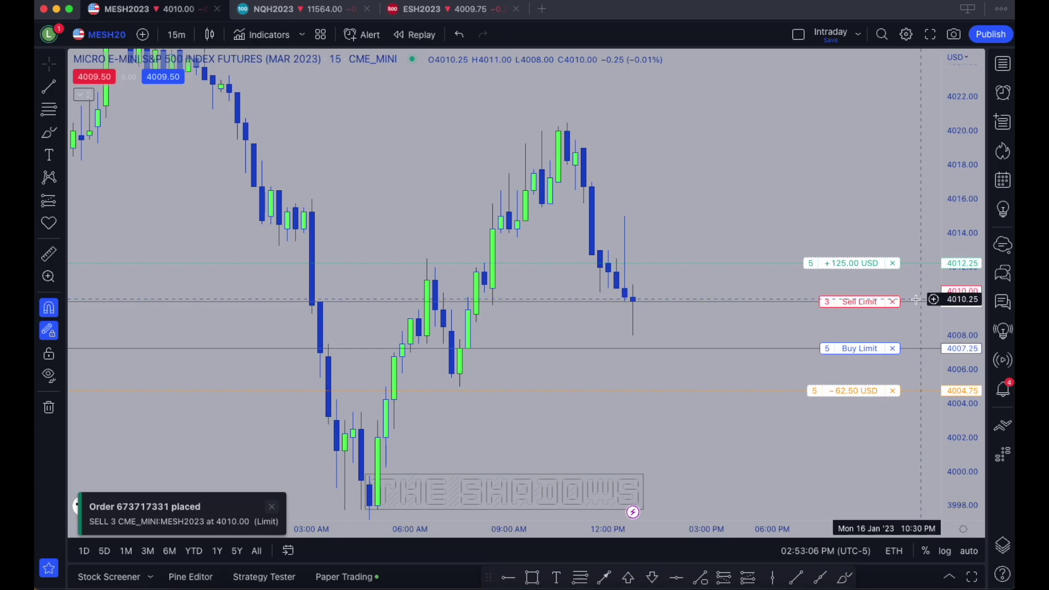
mouse_move(830, 310)
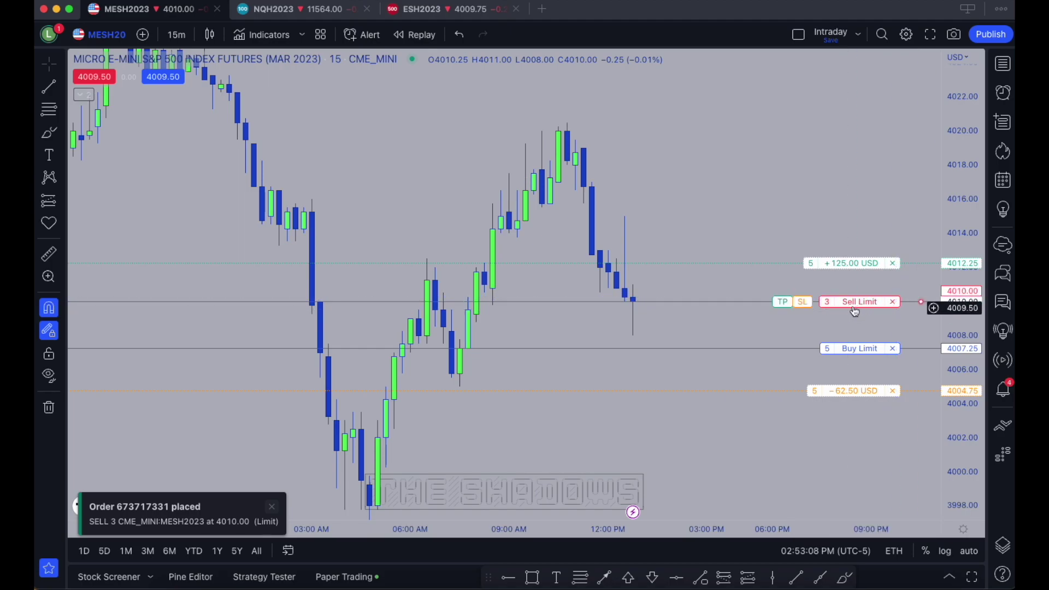
mouse_move(868, 308)
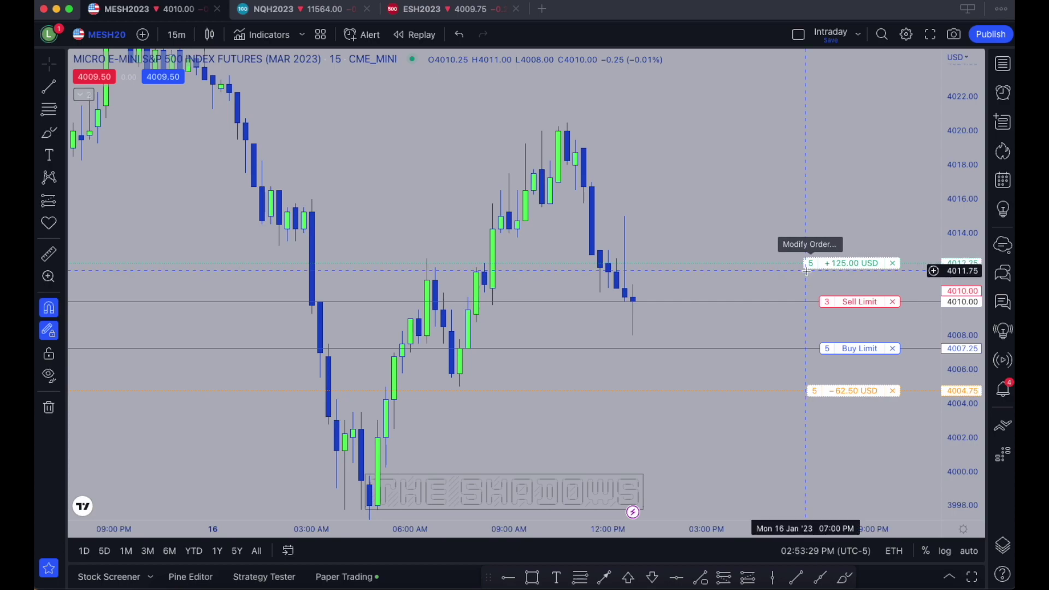
Step: Cancel the 3-unit sell limit and change the 4007.25 buy bracket's quantity to 2 units
click(892, 302)
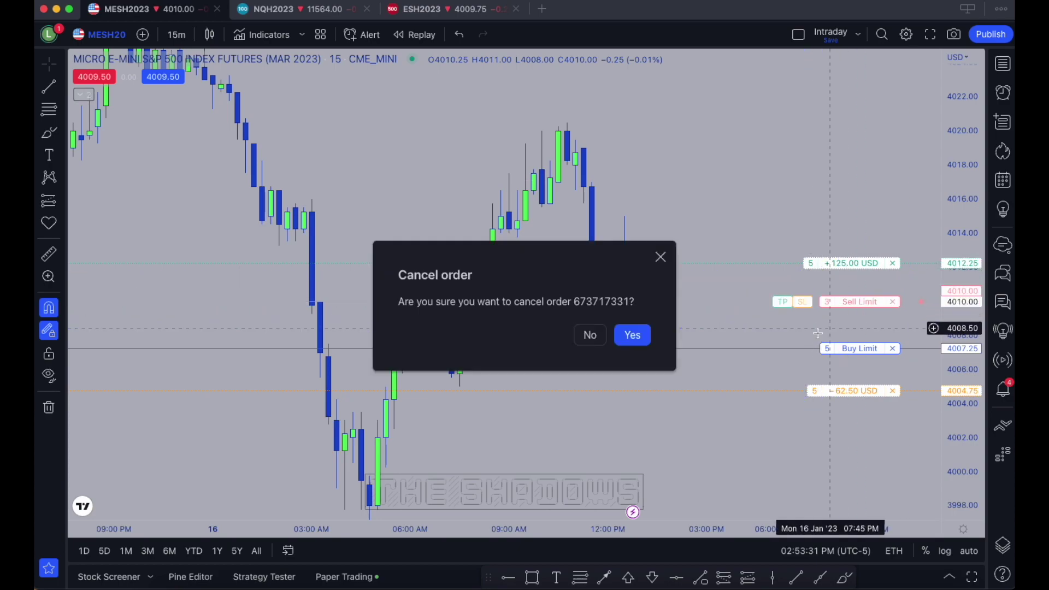
click(633, 334)
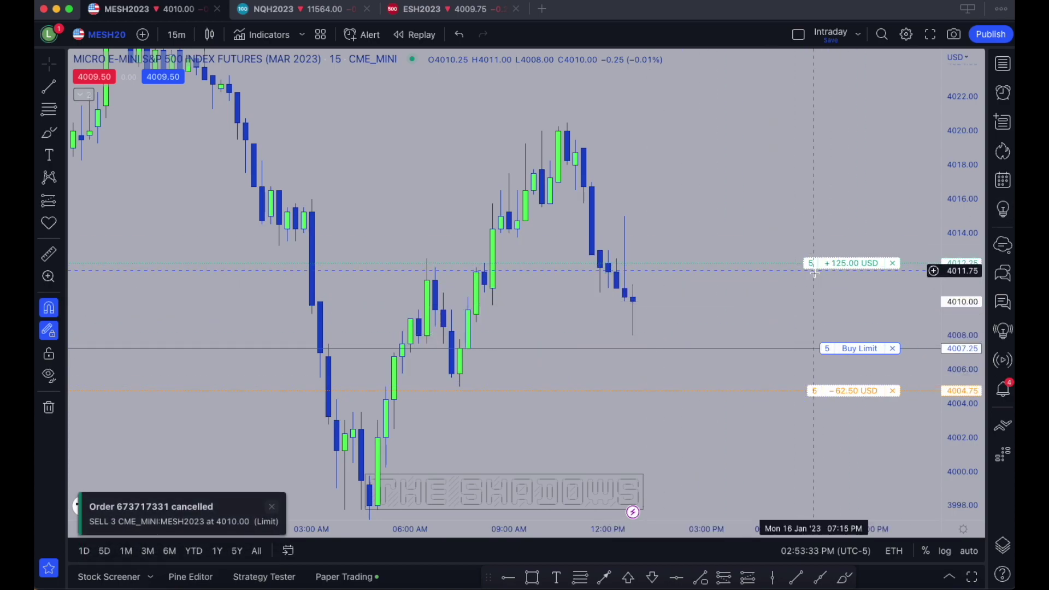
click(826, 351)
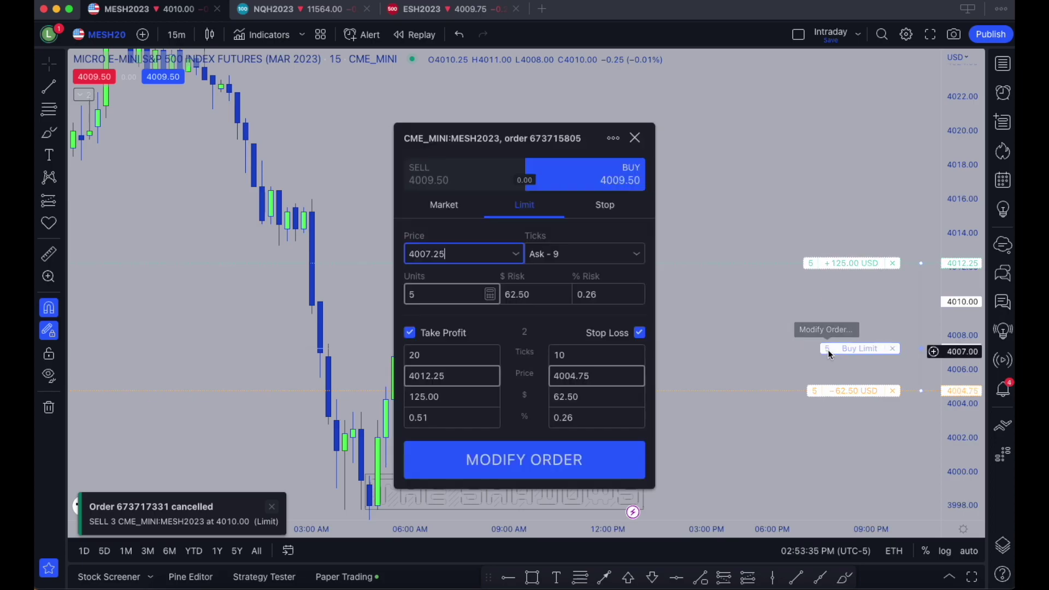
click(635, 136)
click(809, 264)
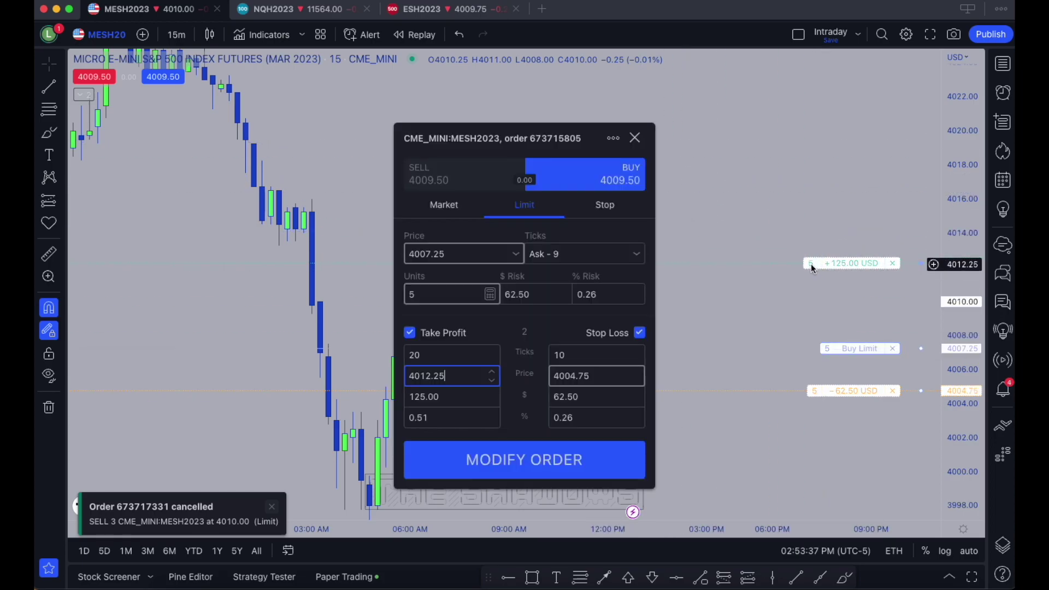
click(430, 299)
key(BackSpace)
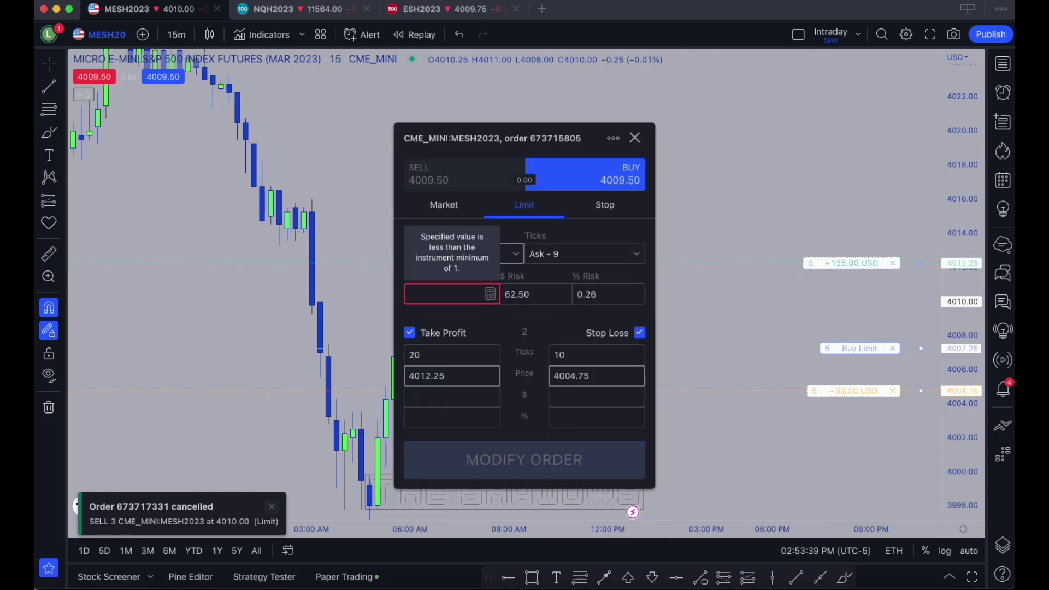
text(2)
click(505, 471)
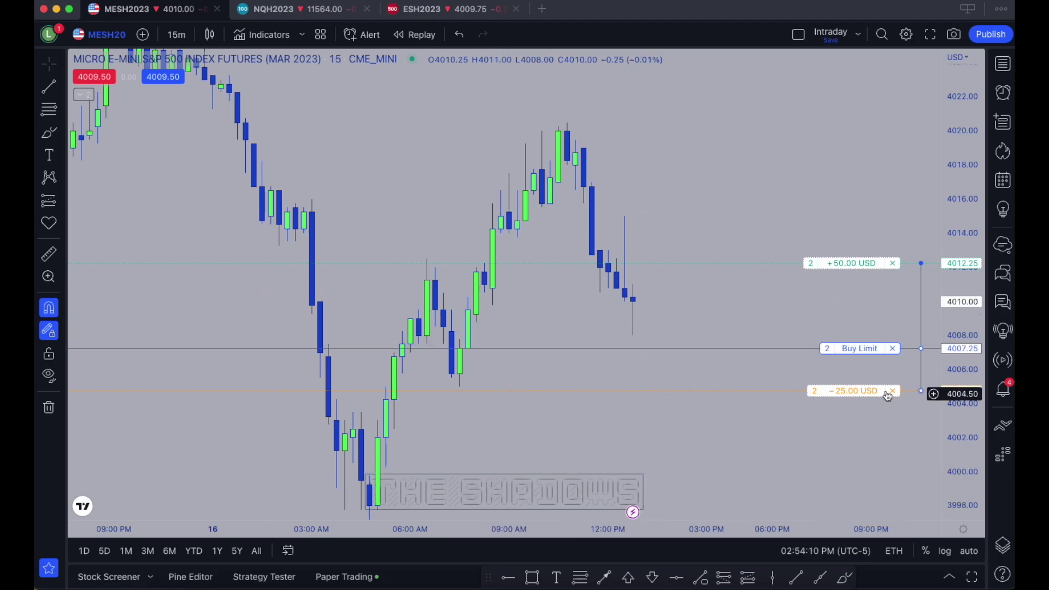
Step: Cancel the 2-unit buy limit bracket and dismiss the three cancellation notices
click(892, 348)
click(618, 339)
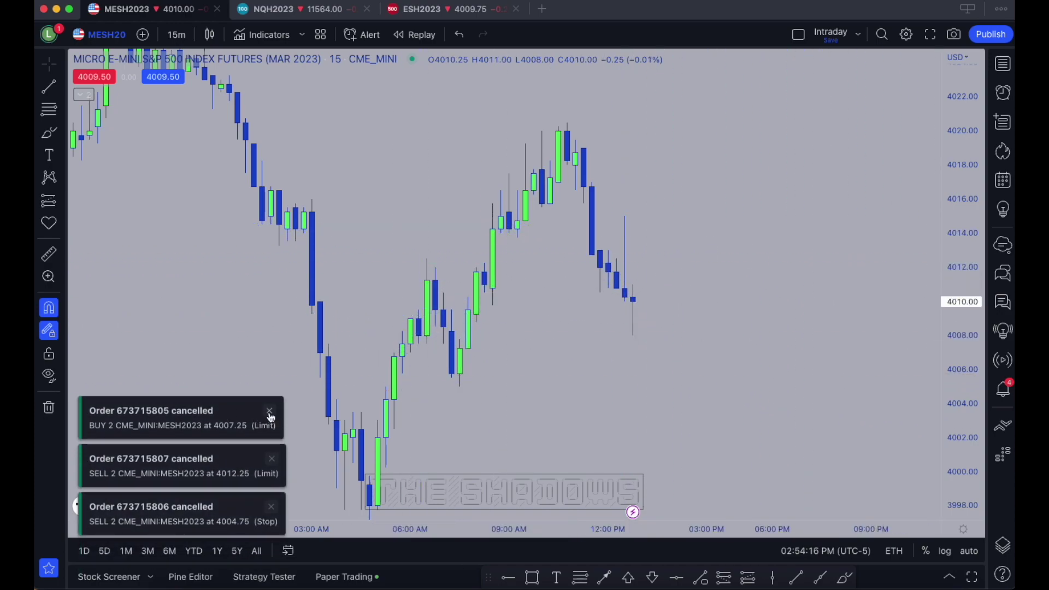
click(269, 412)
click(271, 459)
click(272, 506)
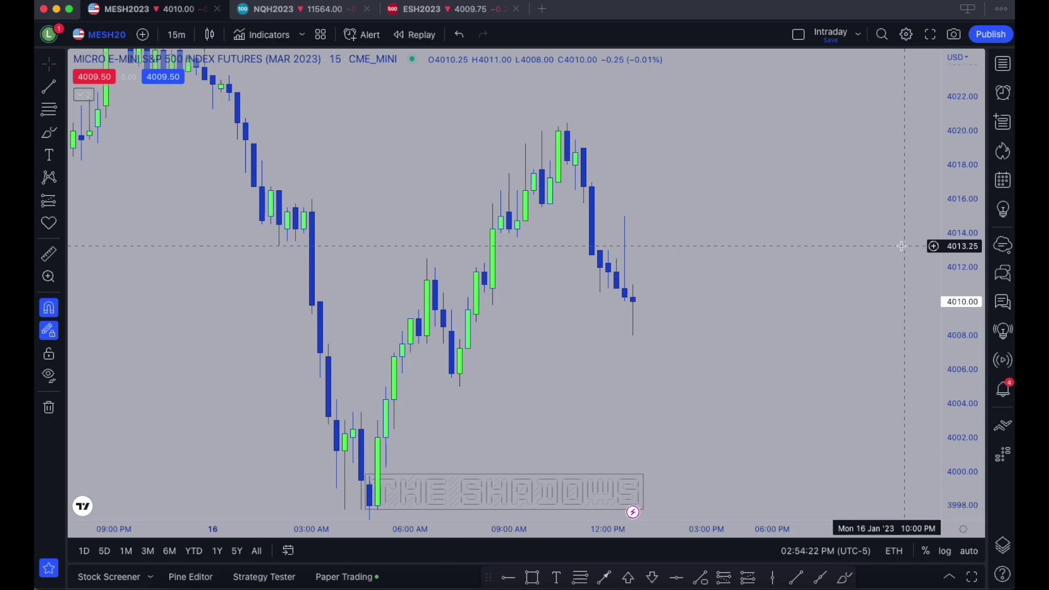
Step: Start a sell limit order at 4011.00 with a quantity of 10 units
click(949, 285)
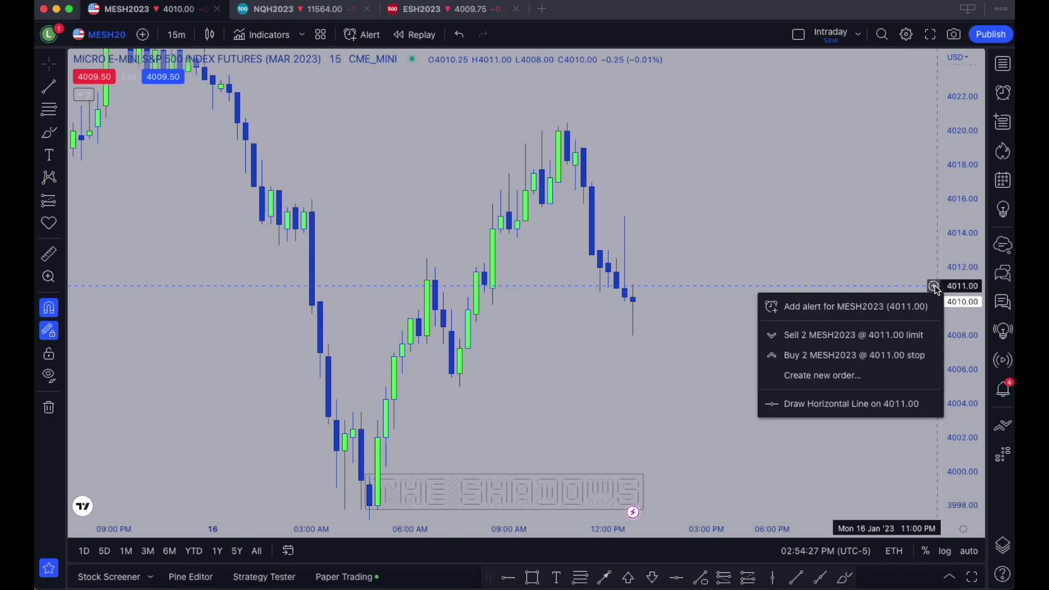
click(850, 335)
click(446, 274)
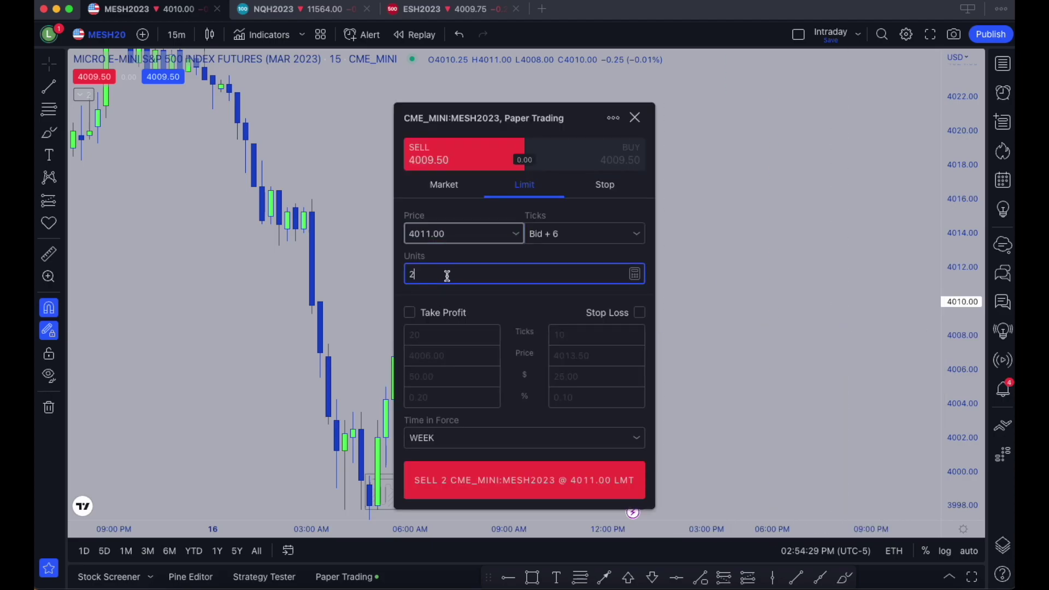
key(BackSpace)
text(10)
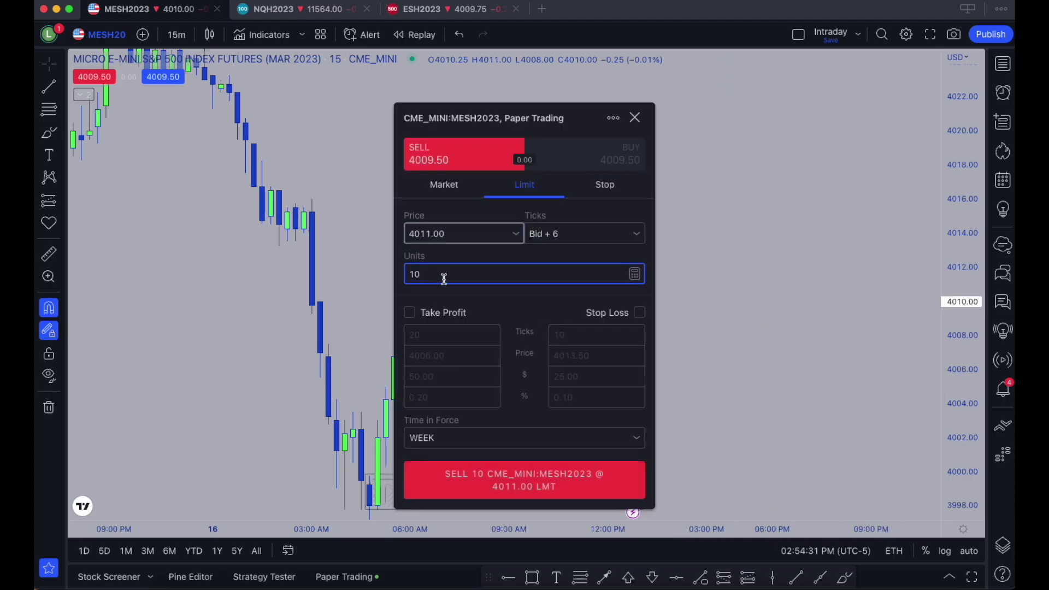
Step: Add a 40-tick take profit and 25-tick stop loss, then place the sell order
click(438, 315)
key(BackSpace)
key(BackSpace)
text(40)
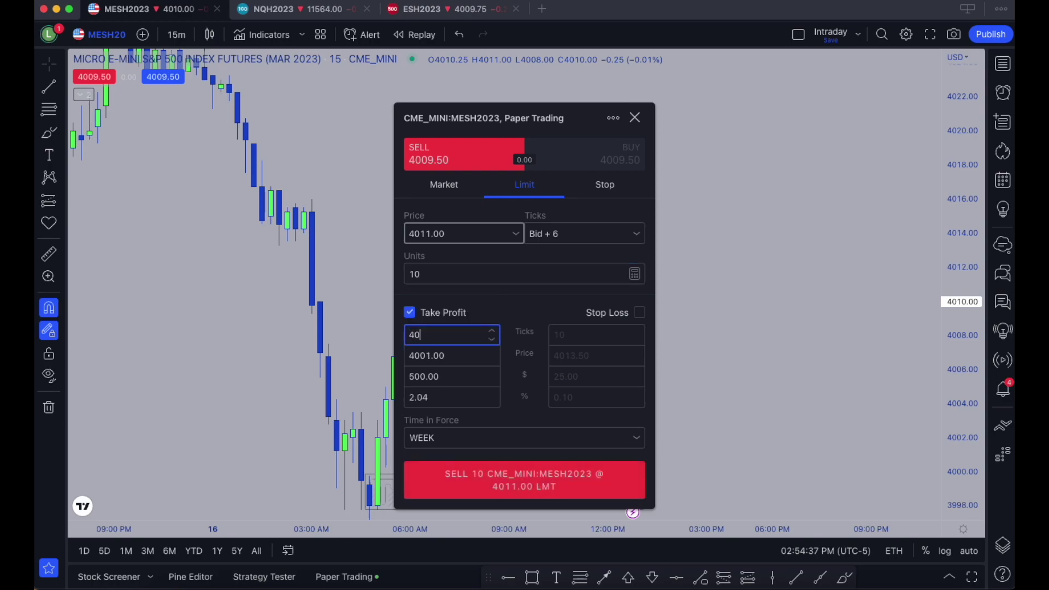
click(638, 313)
click(595, 337)
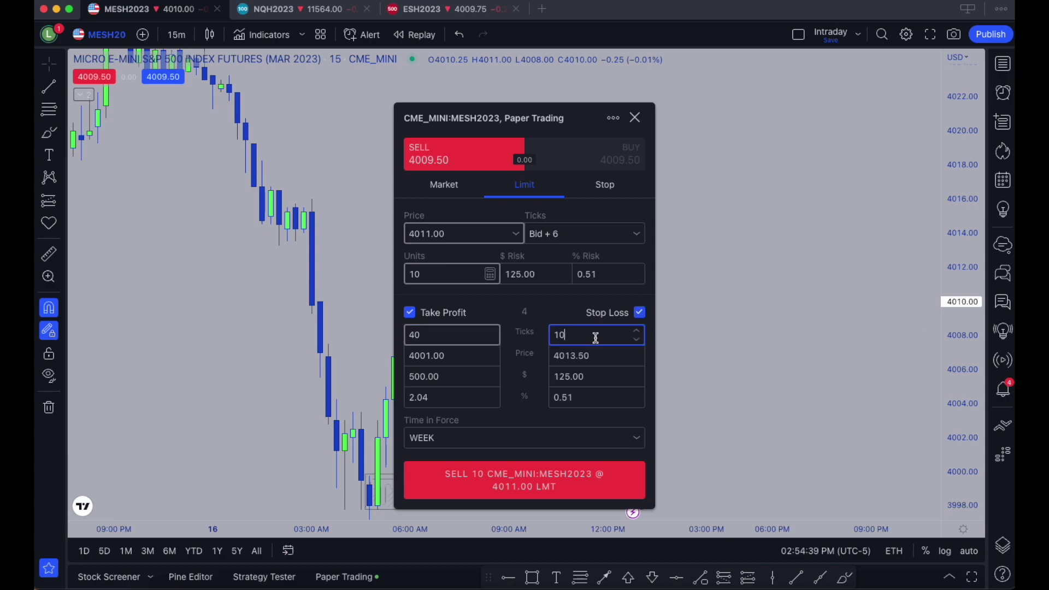
key(BackSpace)
key(BackSpace)
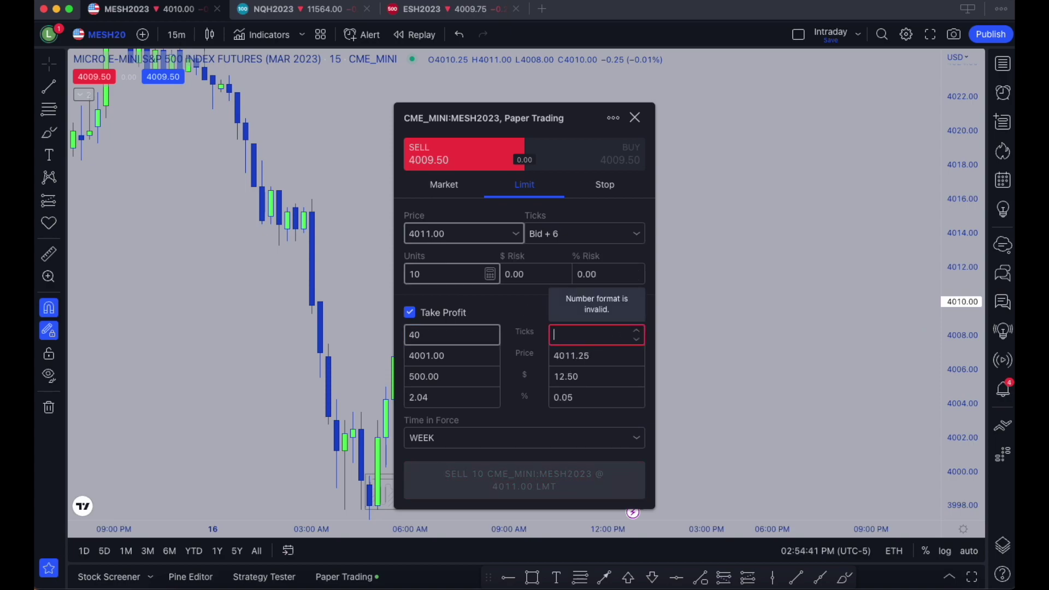
text(25)
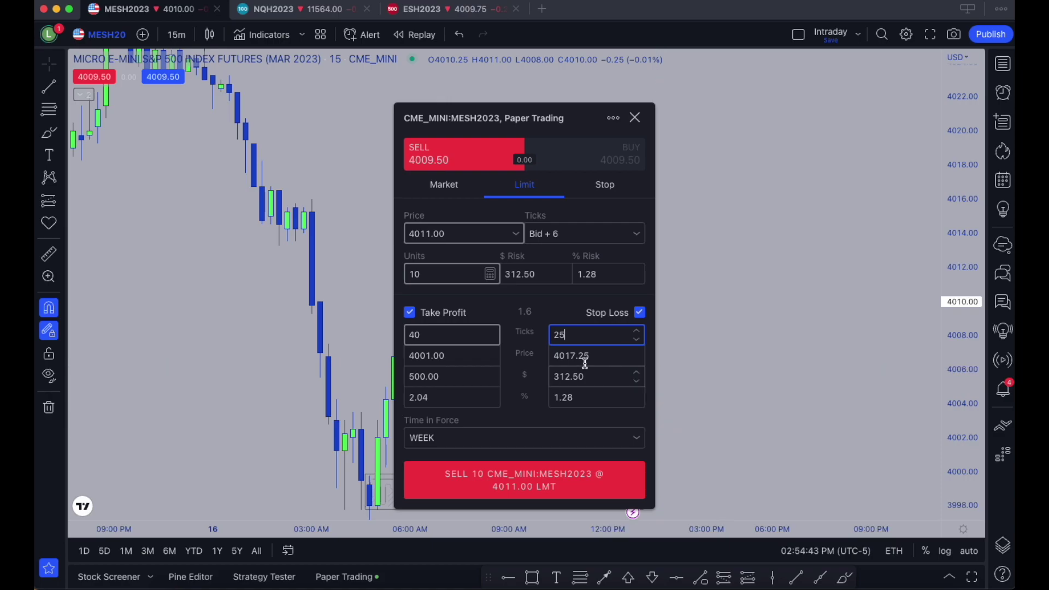
click(557, 488)
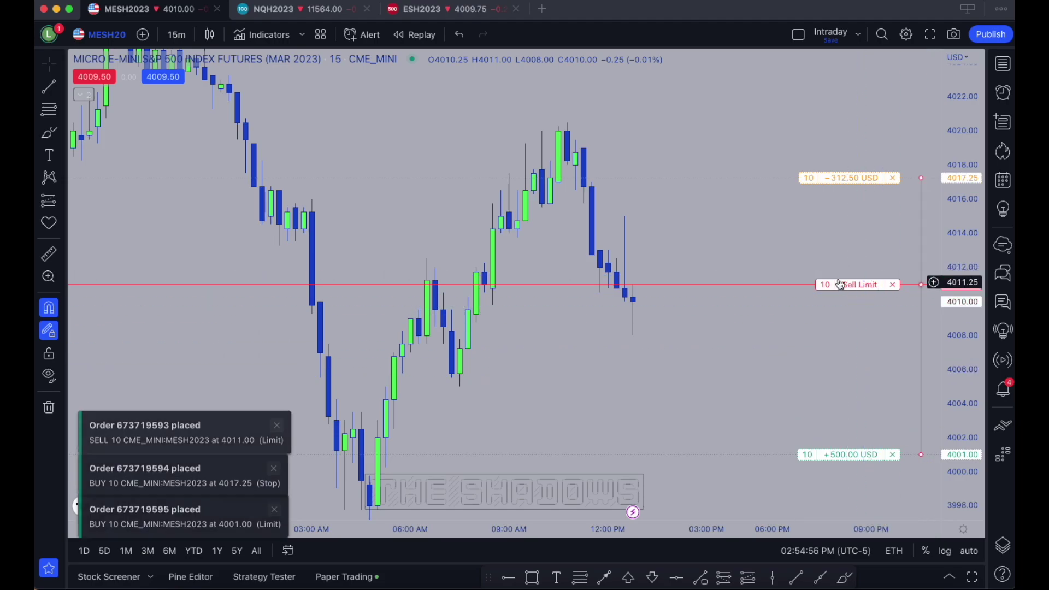
Step: Place a 5-unit buy limit order at 4005.50 using Create new order
click(932, 377)
click(820, 467)
click(506, 276)
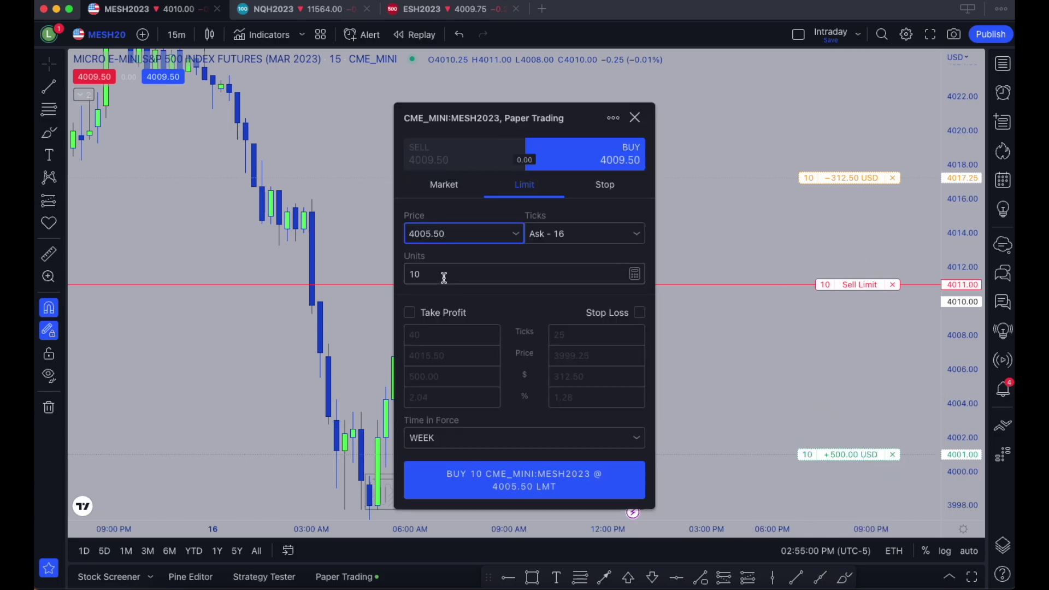
key(BackSpace)
text(5)
key(BackSpace)
key(BackSpace)
text(5)
click(535, 468)
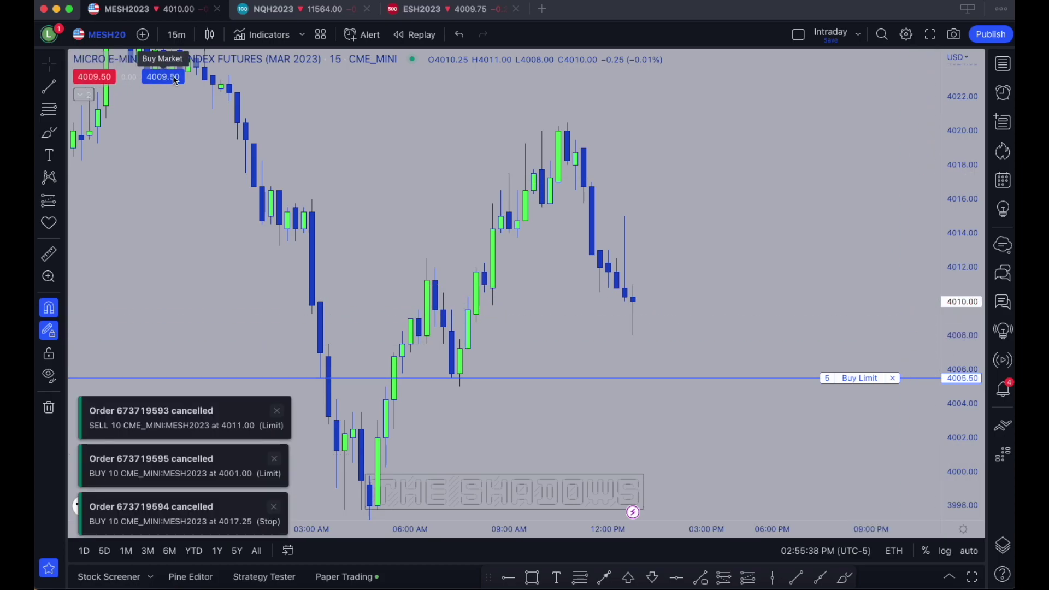
Step: Dismiss the cancellation notices, cancel the 5-unit buy limit at 4005.50, and close its notice
click(274, 411)
click(274, 459)
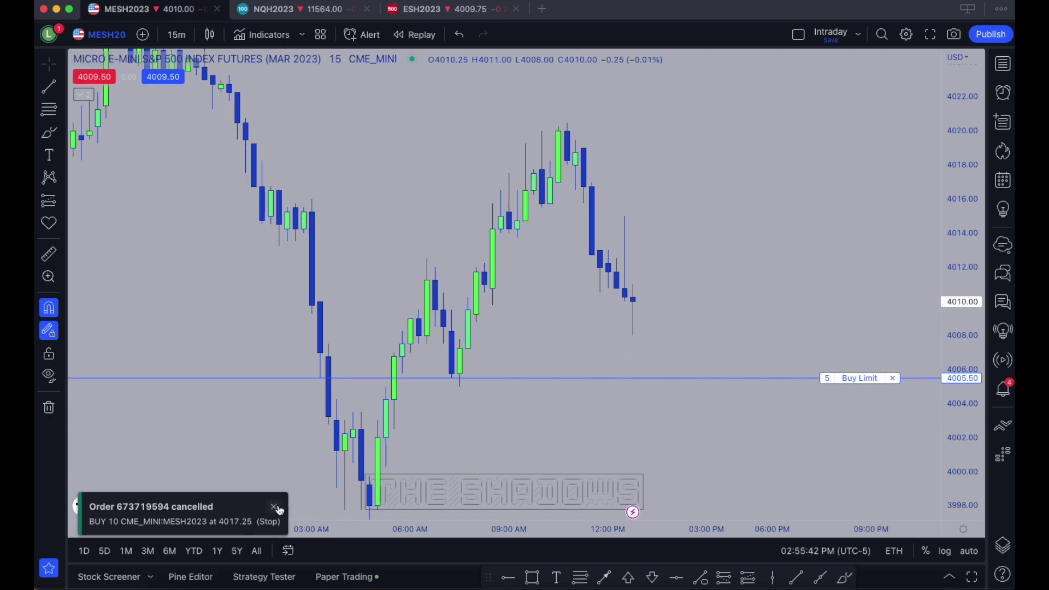
click(890, 380)
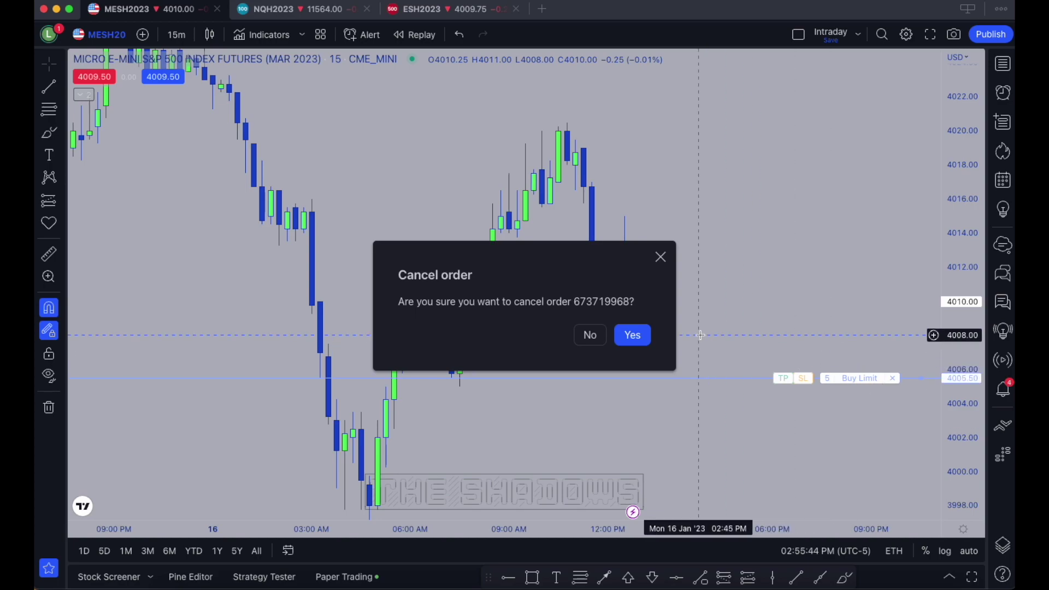
click(630, 333)
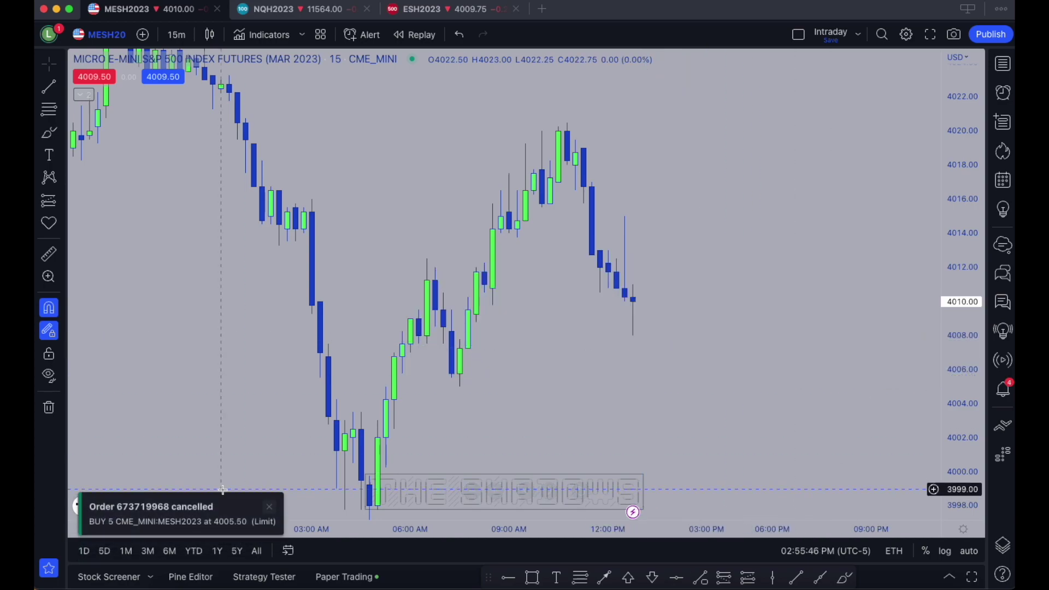
click(269, 506)
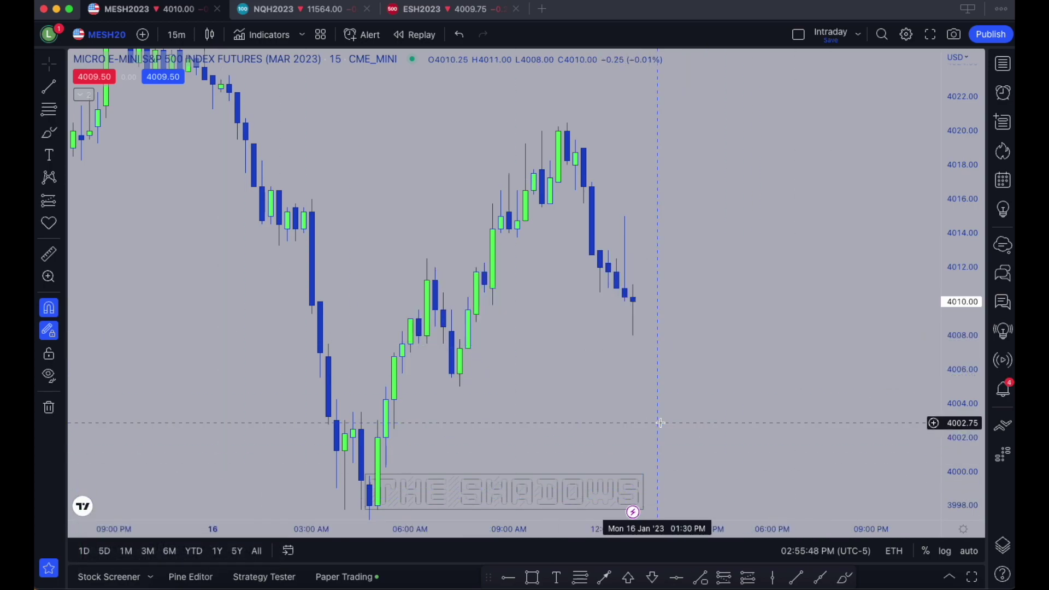